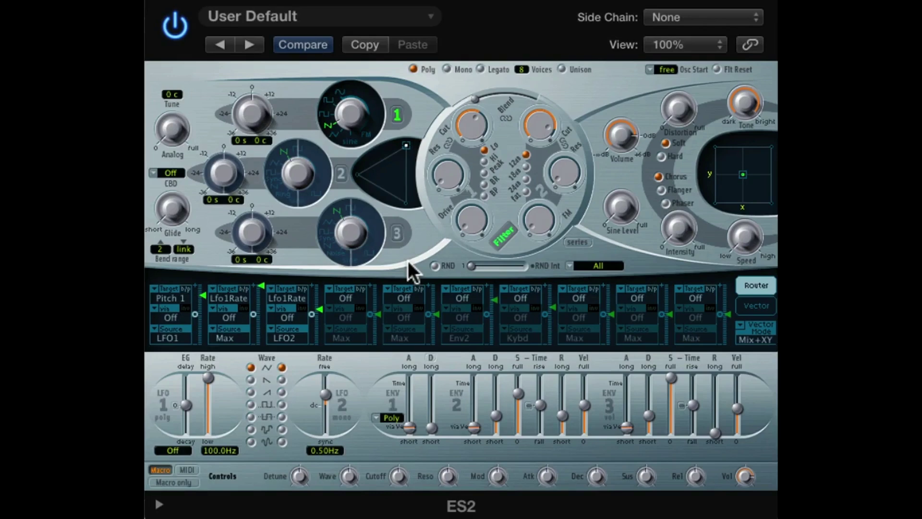
Recall the default setting and leave only oscillator 3 active, fully up in the oscillator mix and set to Noise
left_click(294, 16)
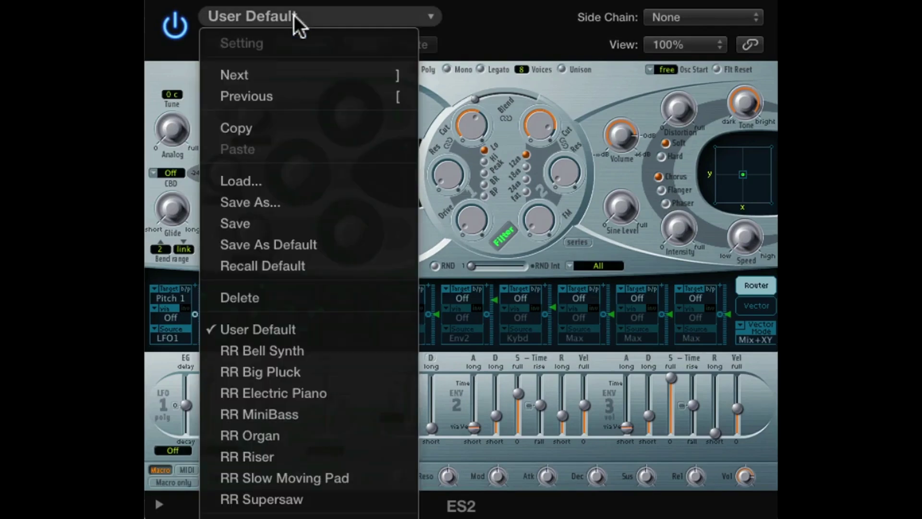
left_click(280, 256)
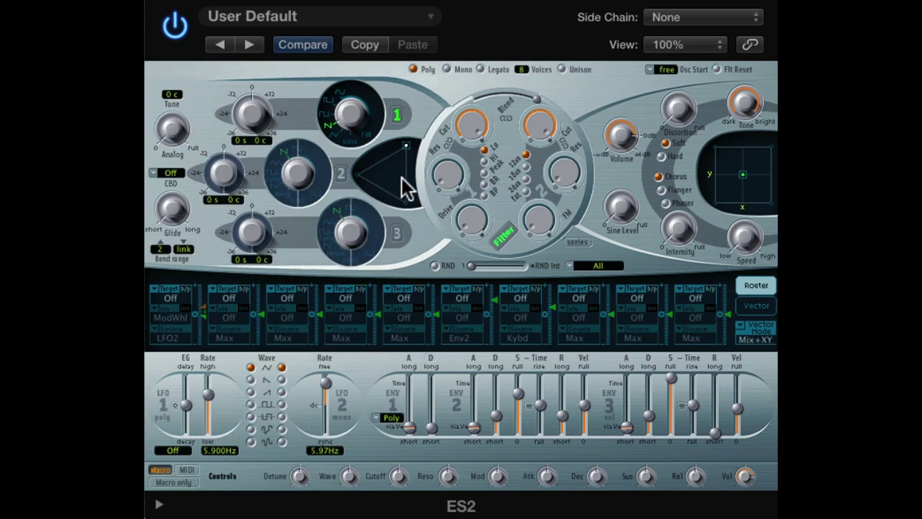
left_click_drag(401, 177, 408, 203)
left_click(393, 235)
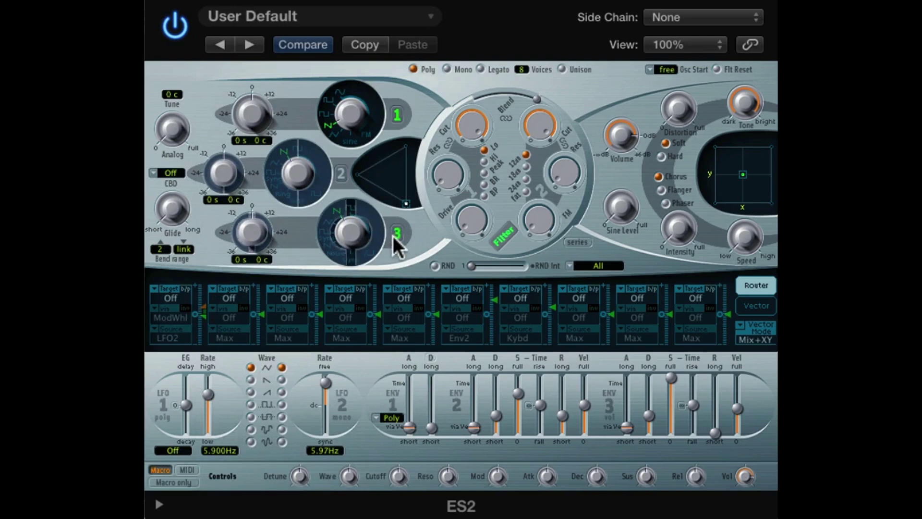
left_click(400, 112)
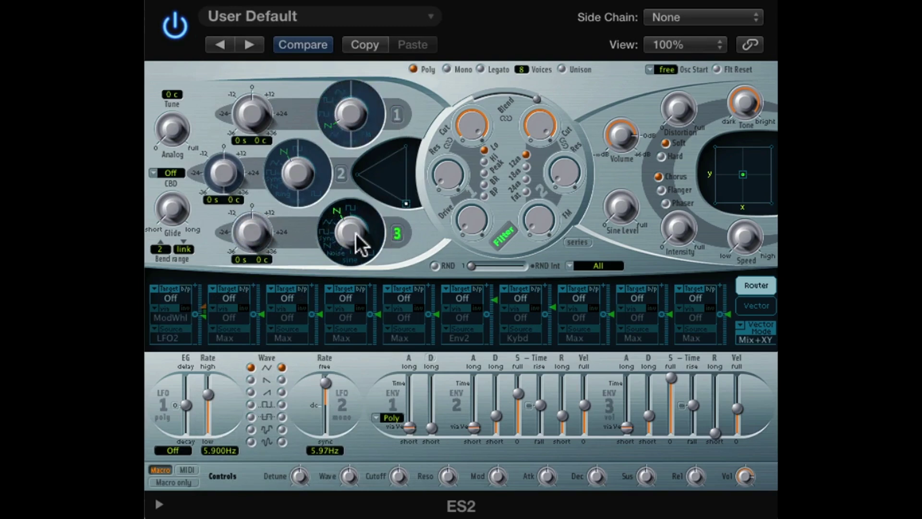
left_click_drag(350, 230, 355, 284)
Configure the first modulation slot with target Cutoff 1, source LFO1 and via set to Off
left_click(172, 297)
scroll(172, 297, "down", 5)
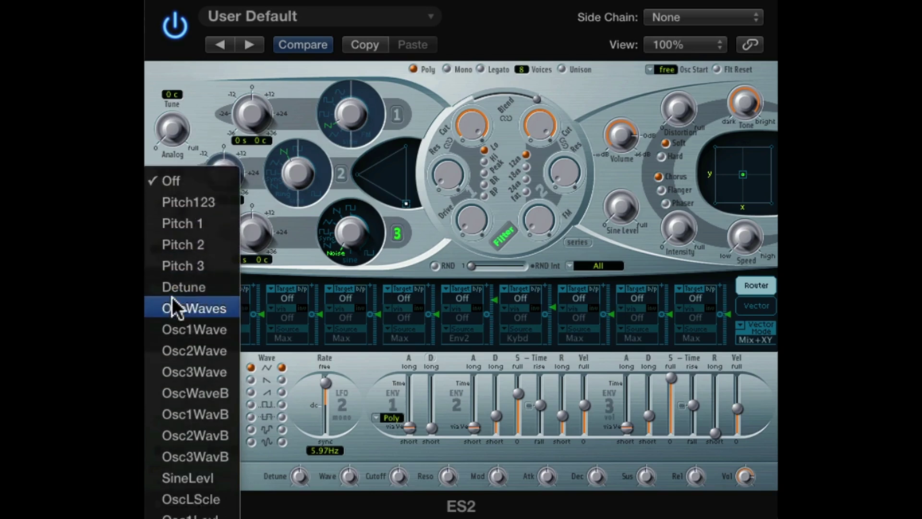
scroll(172, 297, "down", 10)
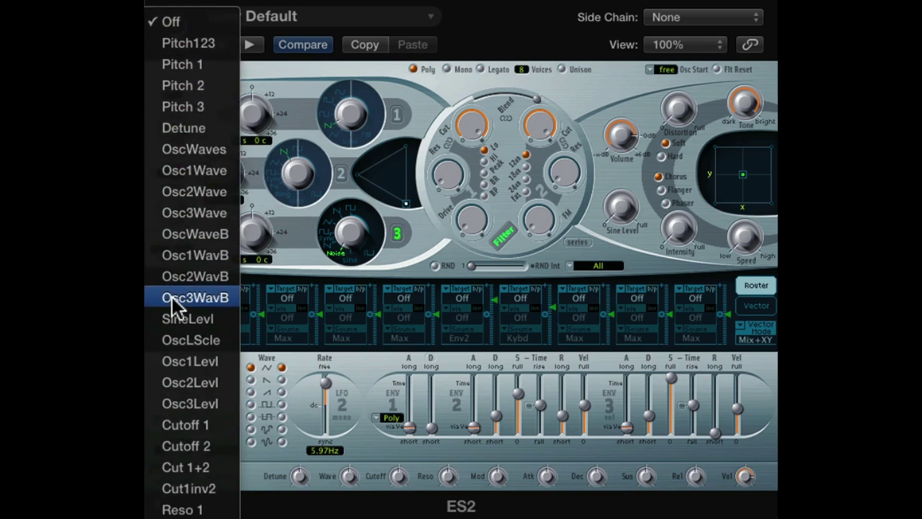
scroll(172, 300, "down", 3)
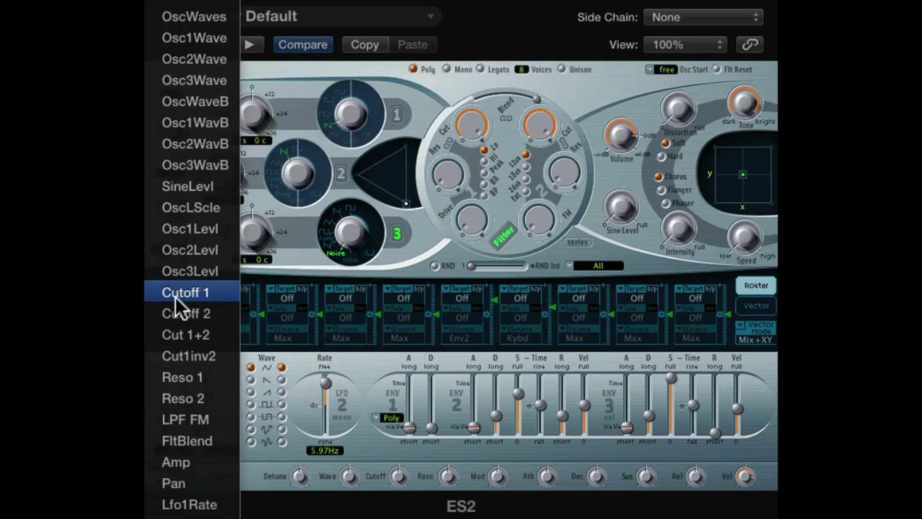
left_click(175, 297)
left_click(177, 332)
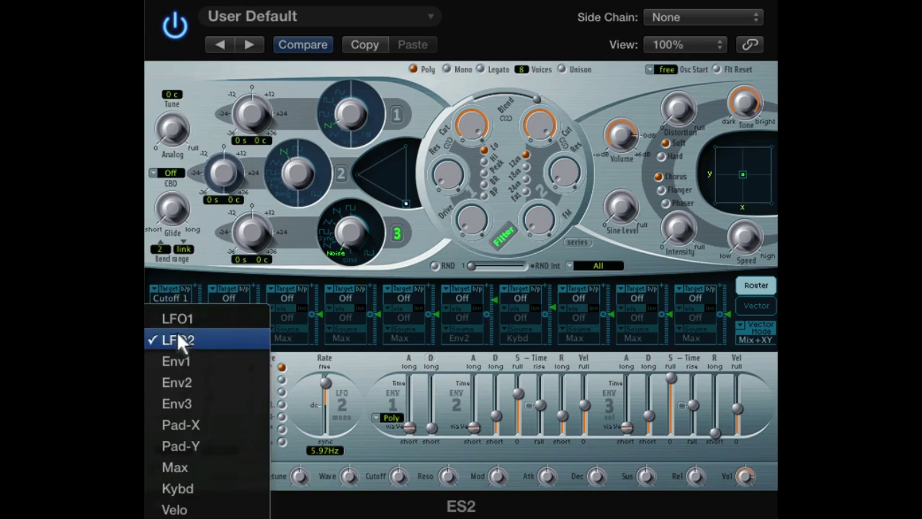
left_click(183, 325)
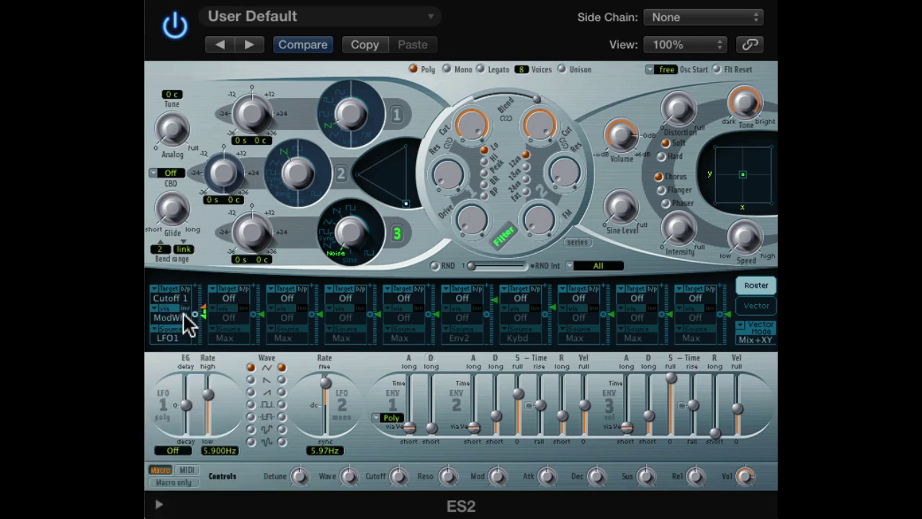
left_click(184, 315)
left_click(189, 86)
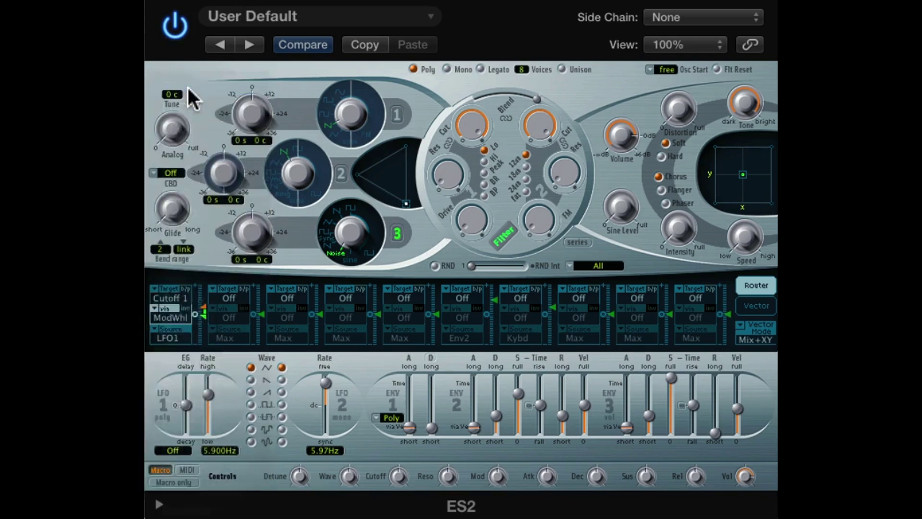
Blend fully to filter 1, lower its cutoff, raise its drive to about halfway and trim the volume
left_click_drag(538, 97, 466, 174)
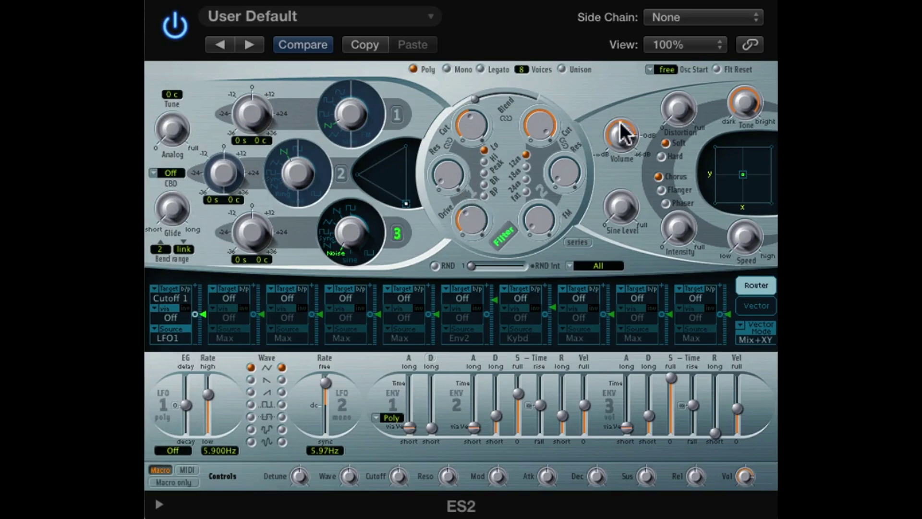
left_click_drag(620, 123, 625, 167)
left_click_drag(464, 220, 465, 201)
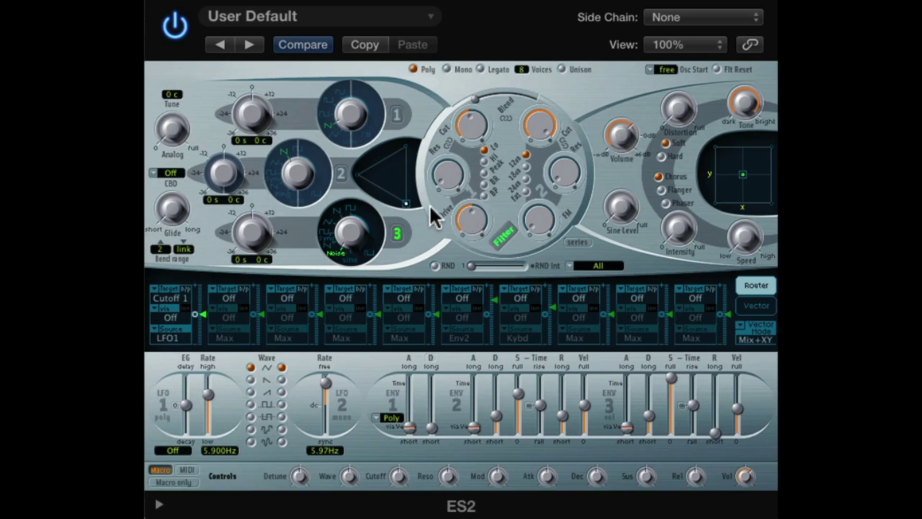
Set LFO 1 to the stepped random waveform at 100.0 Hz, with moderate positive modulation of Cutoff 1 and slightly more filter 1 drive
left_click_drag(202, 311, 207, 289)
left_click(252, 429)
left_click_drag(207, 392, 205, 373)
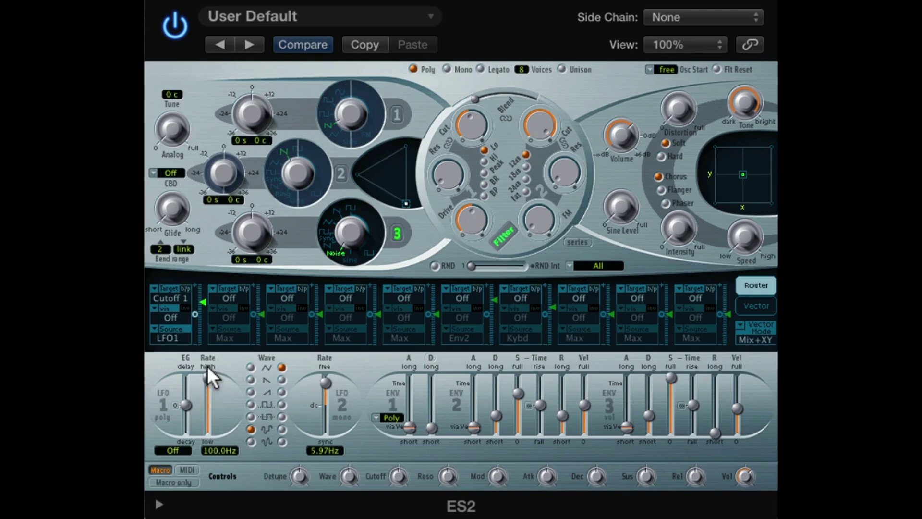
left_click_drag(203, 301, 205, 309)
left_click_drag(474, 221, 474, 210)
Configure the second modulation slot with target Amp and source LFO1, and raise its amount moderately above zero
left_click(233, 296)
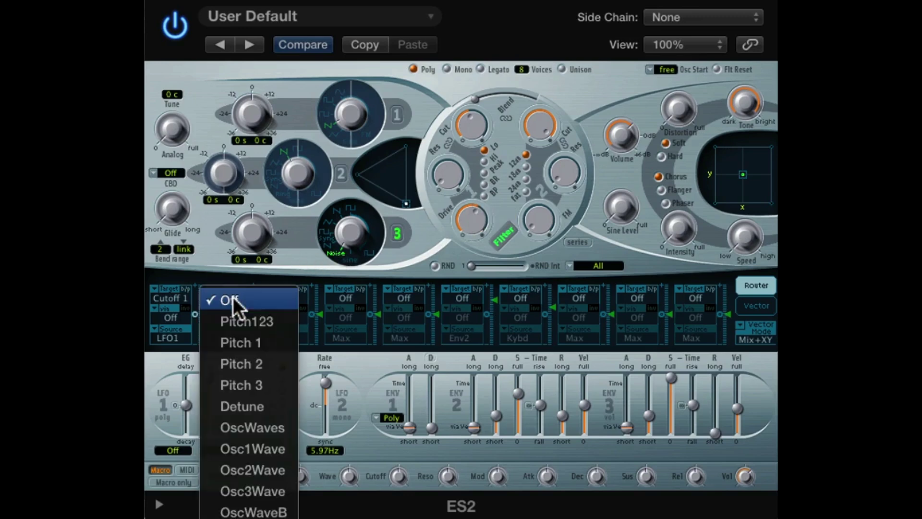
scroll(233, 297, "down", 10)
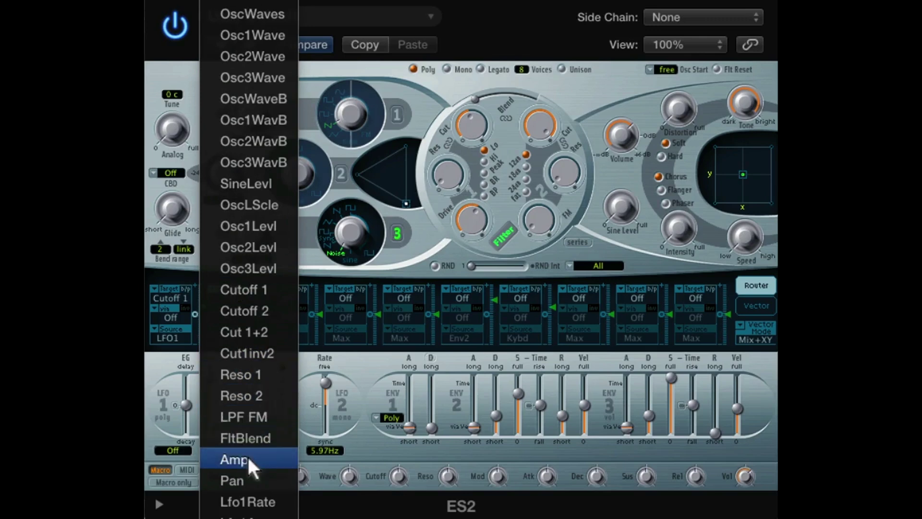
left_click(248, 457)
left_click(227, 334)
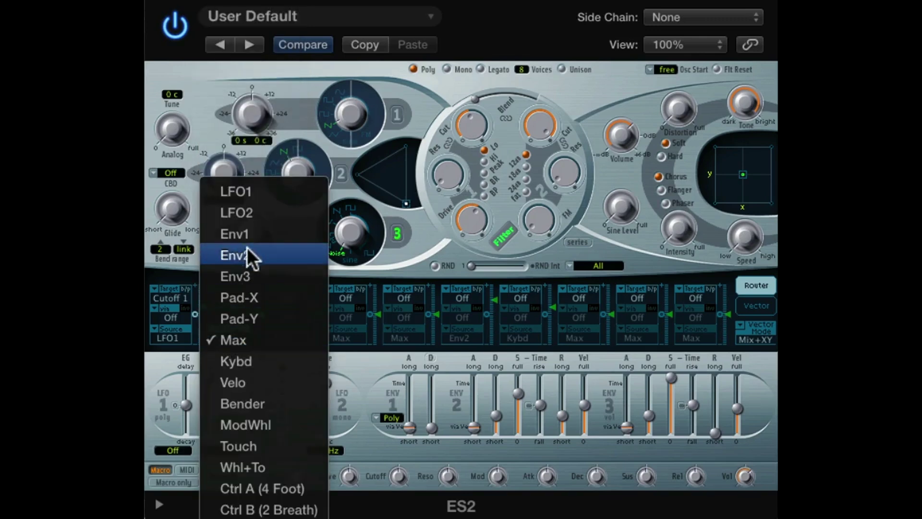
key("Escape")
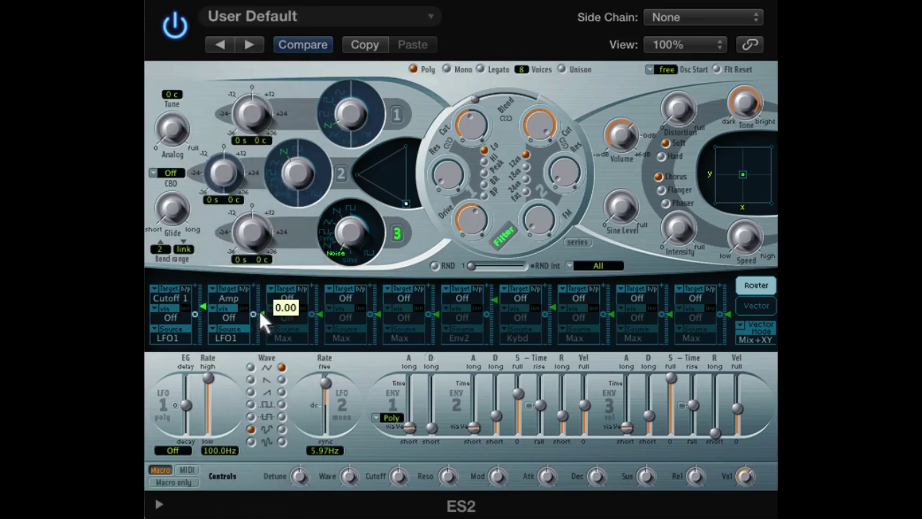
left_click_drag(260, 312, 263, 287)
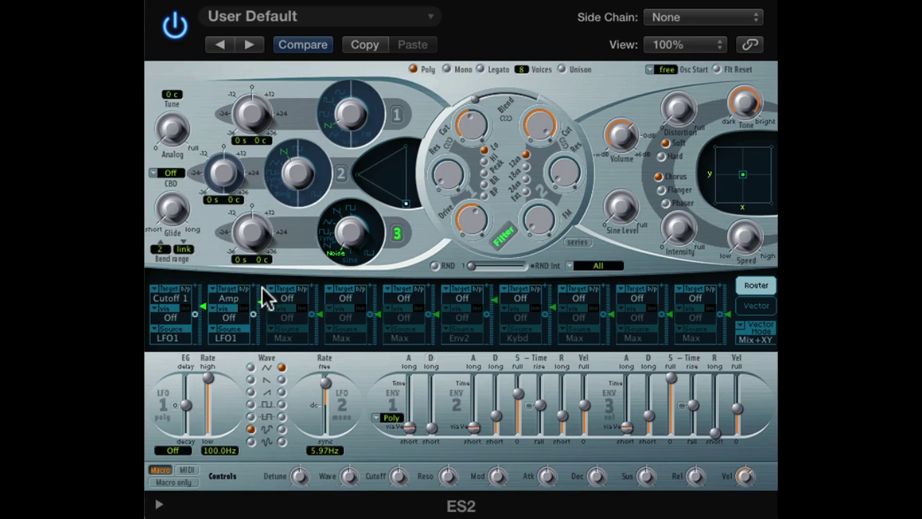
Bypass the Cutoff 1 modulation while raising the Amp modulation amount to 0.77, and re-enable the Cutoff 1 slot
left_click(193, 290)
key("Escape")
left_click(184, 288)
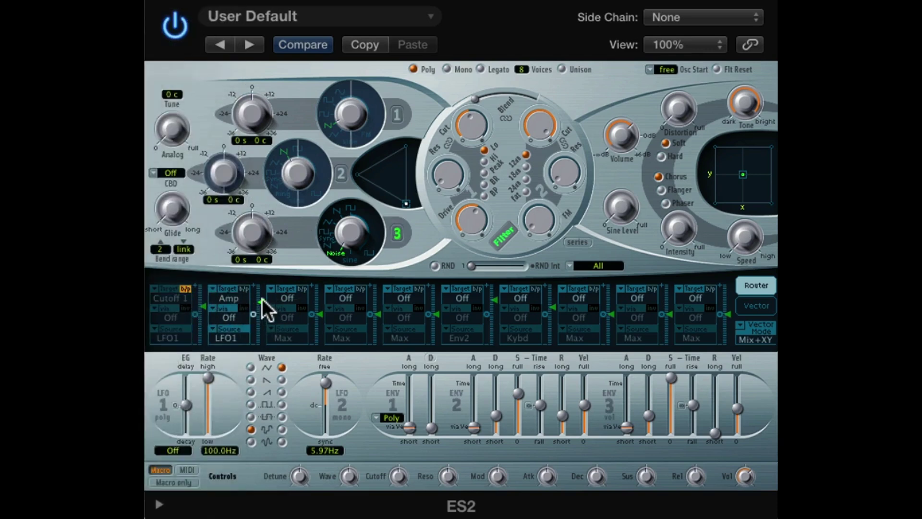
left_click_drag(262, 299, 270, 271)
left_click(186, 288)
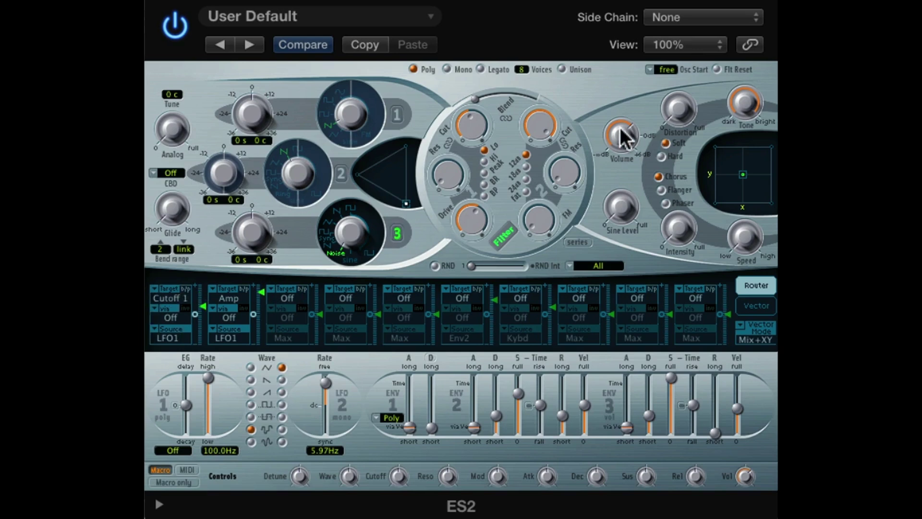
Lower the output volume slightly and fine-tune the amount of LFO1 modulation on Cutoff 1
mouse_move(619, 135)
left_mouse_down()
mouse_move(618, 151)
mouse_move(618, 140)
left_mouse_up()
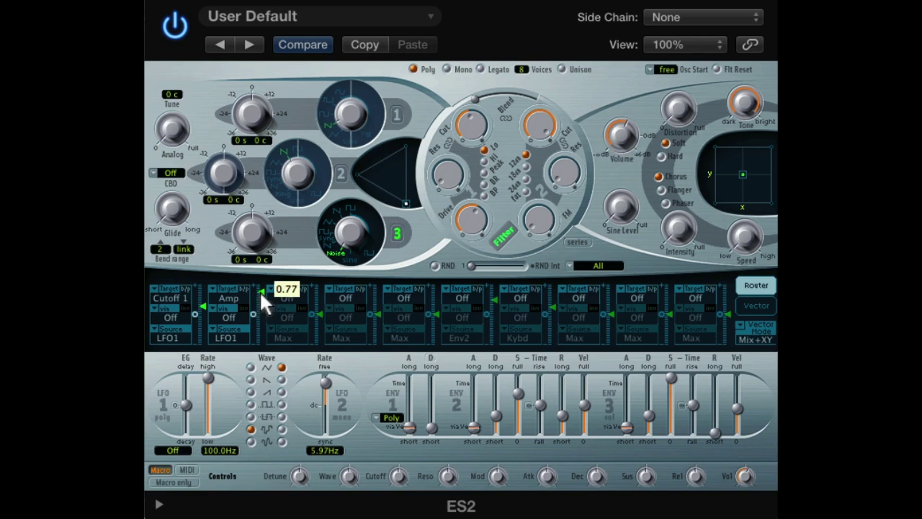
mouse_move(203, 304)
mouse_move(203, 305)
left_mouse_down()
mouse_move(203, 293)
mouse_move(207, 348)
mouse_move(207, 309)
left_mouse_up()
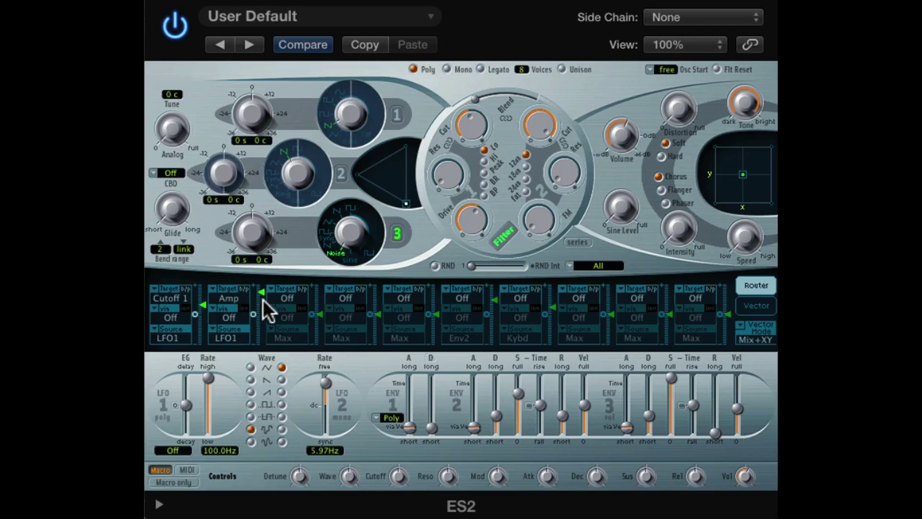
Configure the third modulation slot with target Lfo1Rate and source Max, and set its amount to maximum
left_click(295, 295)
scroll(294, 295, "down", 5)
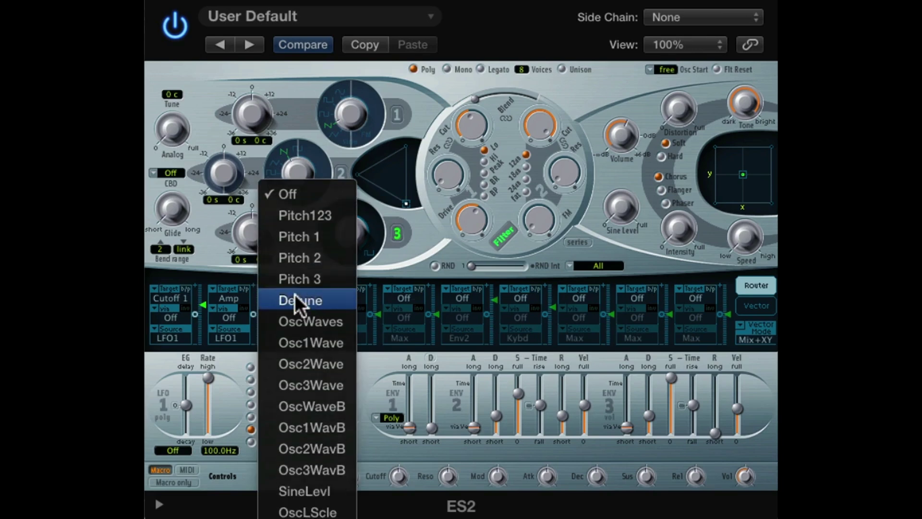
scroll(294, 295, "down", 6)
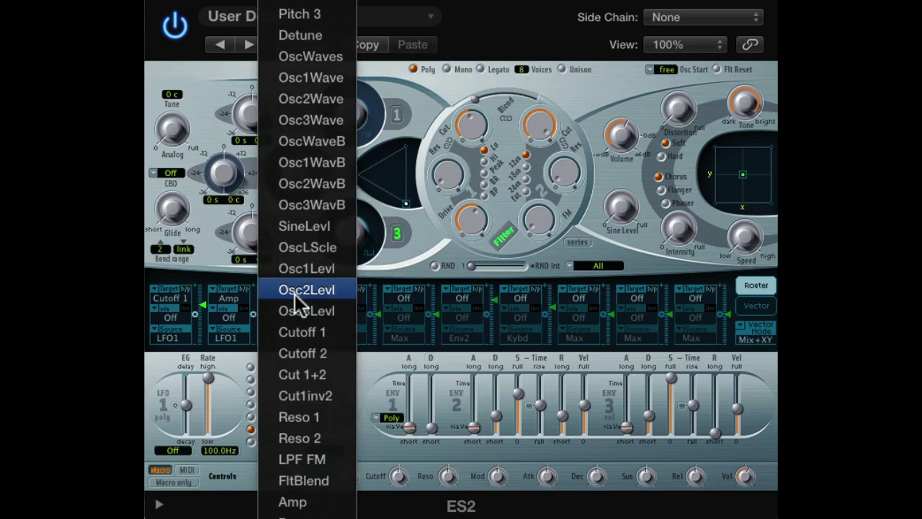
scroll(294, 295, "down", 2)
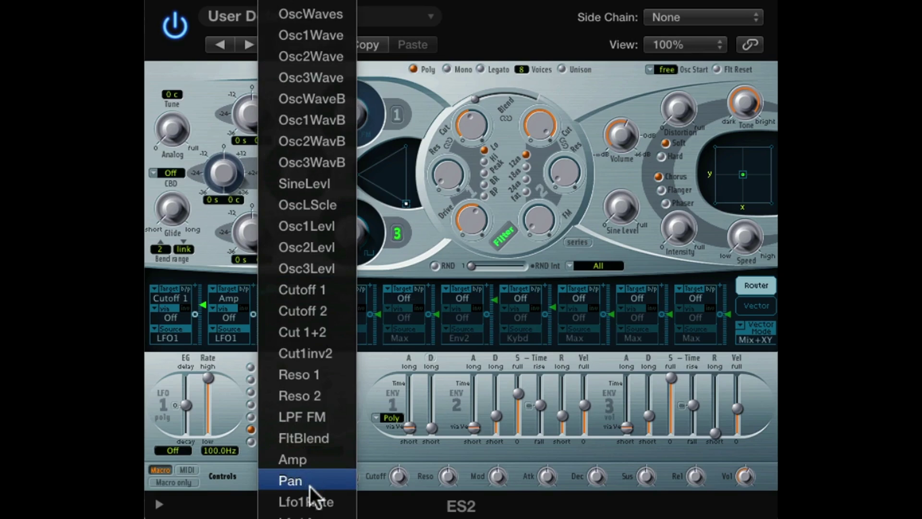
left_click(311, 502)
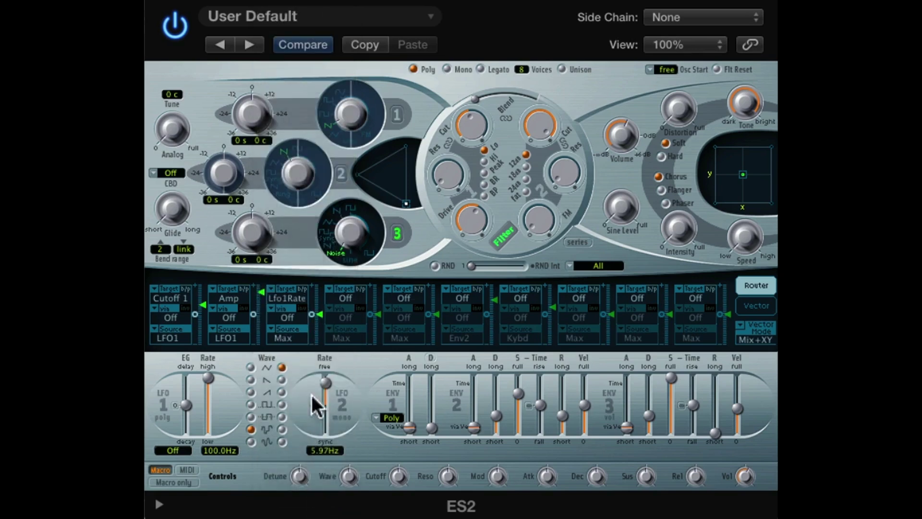
left_click(297, 338)
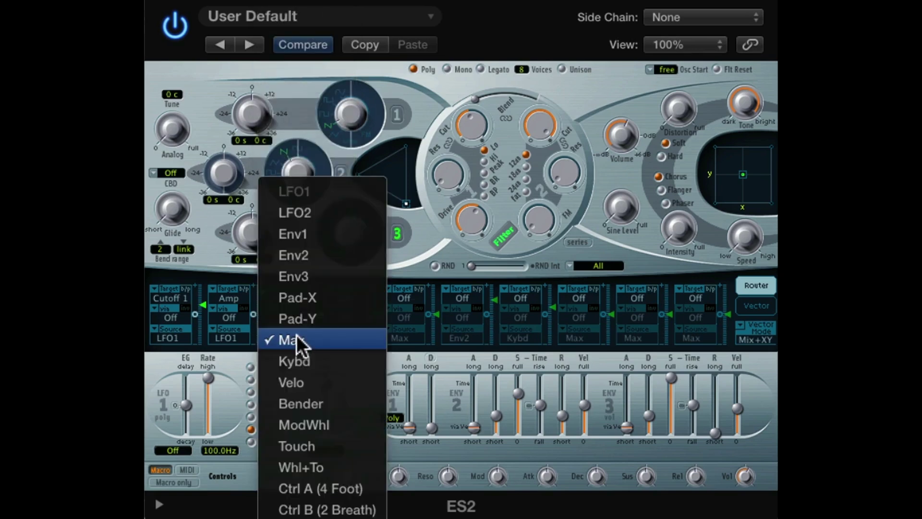
left_click(345, 336)
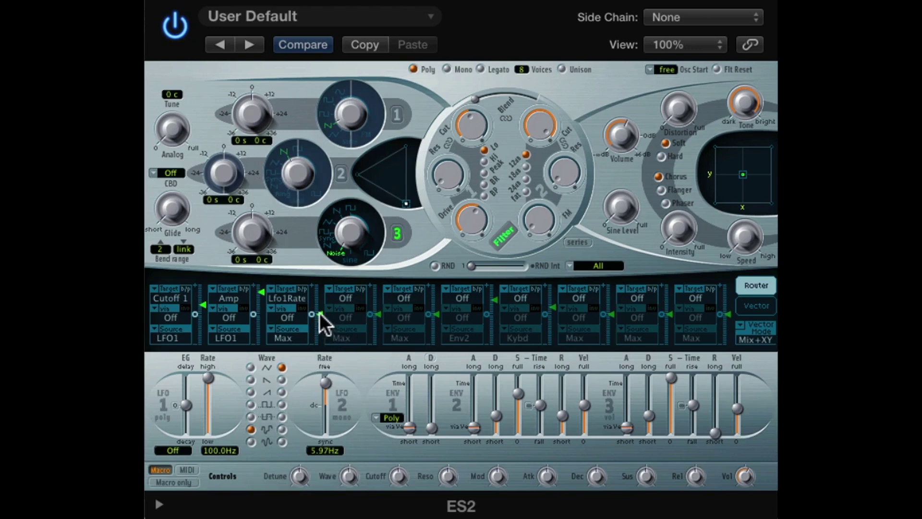
left_click(319, 313)
left_click_drag(318, 312, 321, 247)
Reduce the Amp modulation slightly, adjust filter 1's cutoff and make the Cutoff 1 modulation amount negative
left_click_drag(264, 290, 277, 376)
mouse_move(478, 120)
left_mouse_down()
mouse_move(478, 134)
mouse_move(483, 106)
mouse_move(479, 126)
left_mouse_up()
left_click_drag(206, 303, 261, 251)
mouse_move(197, 316)
left_mouse_down()
mouse_move(202, 331)
mouse_move(202, 282)
mouse_move(208, 320)
left_mouse_up()
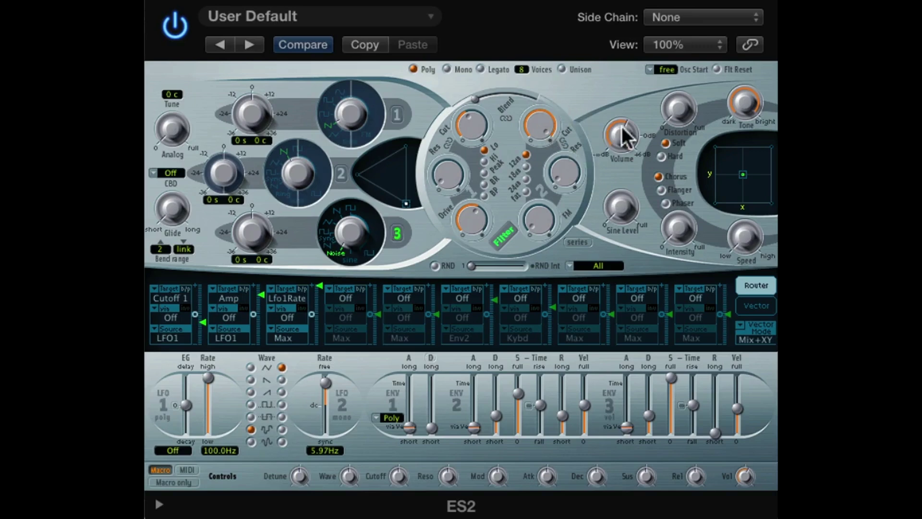
Turn on Unison with 2 voices and lower the output volume
mouse_move(623, 128)
left_mouse_down()
mouse_move(625, 152)
mouse_move(619, 133)
left_mouse_up()
left_click(562, 69)
left_click_drag(620, 135, 622, 150)
Set the Cutoff 1 modulation amount to about -0.20 and slightly reduce the Amp modulation amount
left_click_drag(264, 292, 265, 299)
left_click_drag(203, 321, 202, 317)
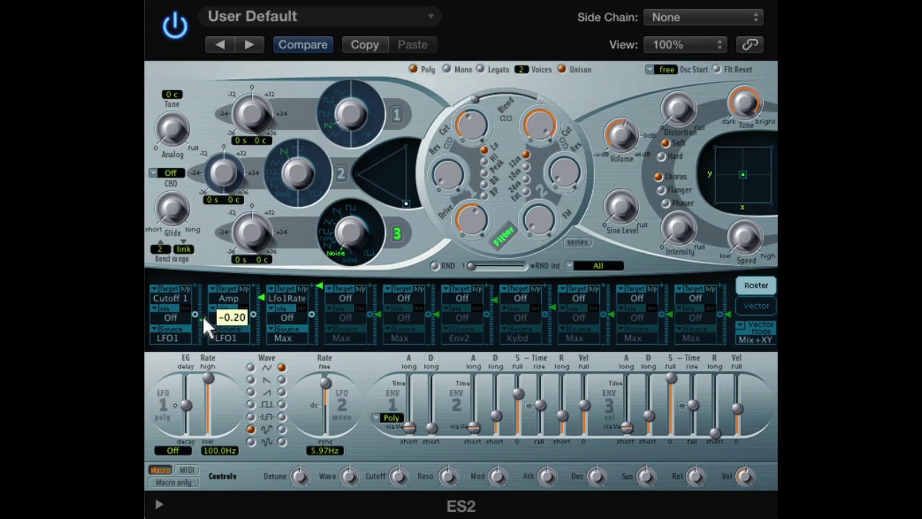
left_click_drag(261, 297, 261, 301)
Fine-tune filter 1's cutoff, lower its drive and nudge the Cutoff 1 and Amp modulation amounts
left_click_drag(469, 121, 469, 116)
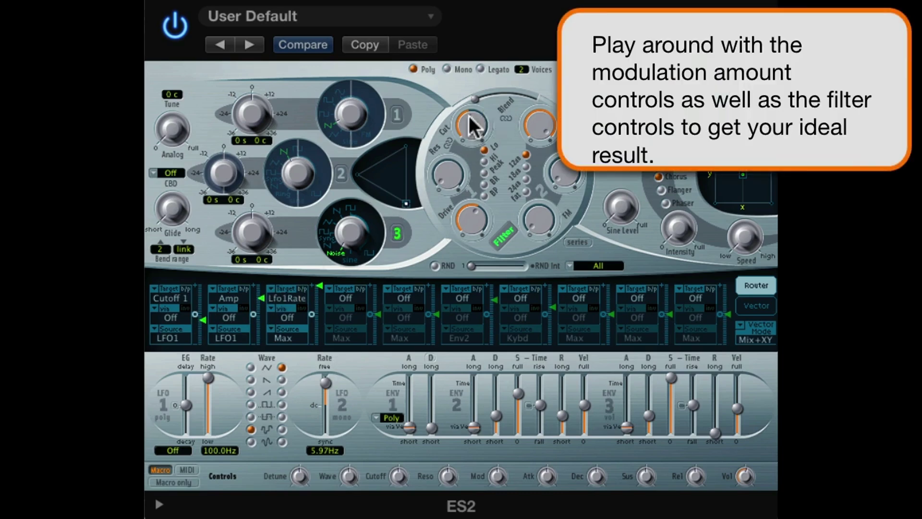
left_click_drag(471, 213, 481, 236)
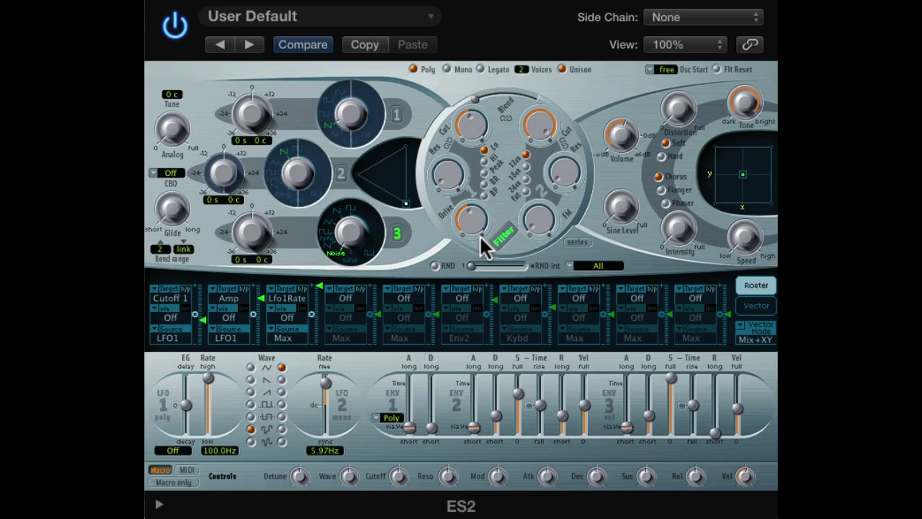
left_click_drag(203, 317, 200, 315)
left_click_drag(262, 301, 261, 302)
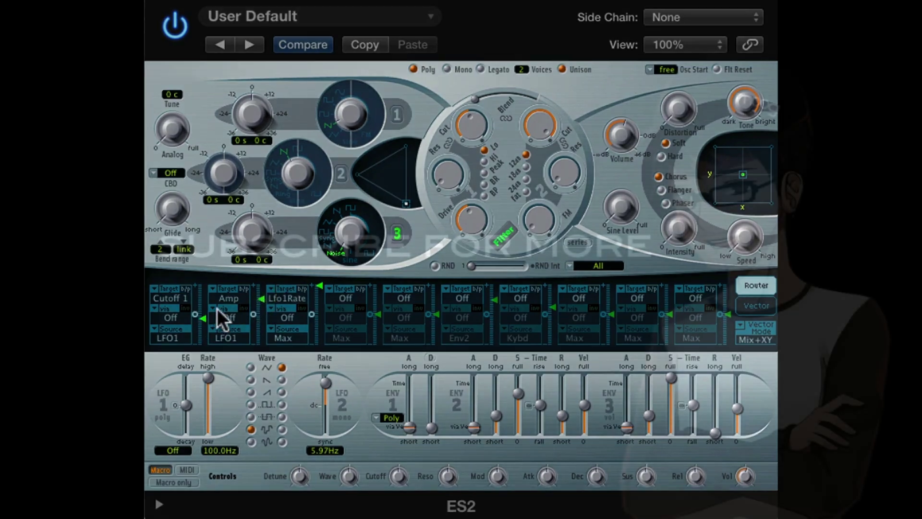
left_click_drag(202, 315, 203, 317)
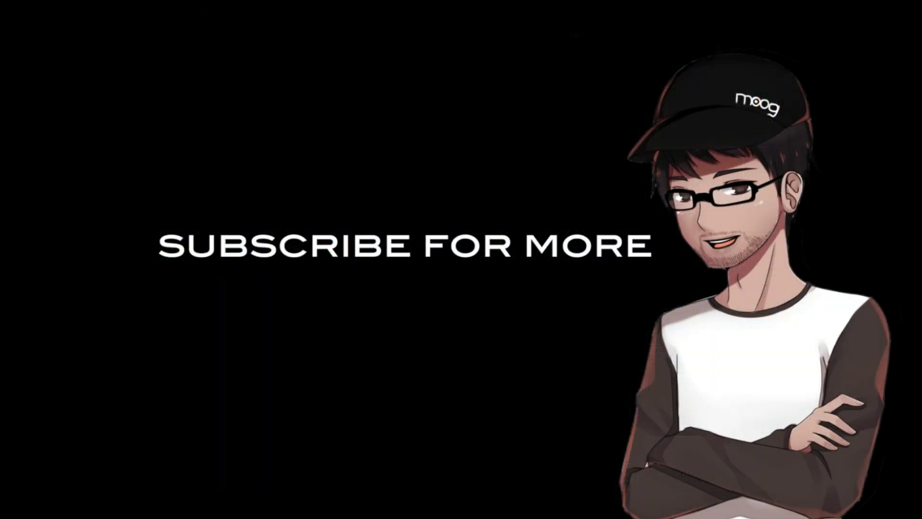